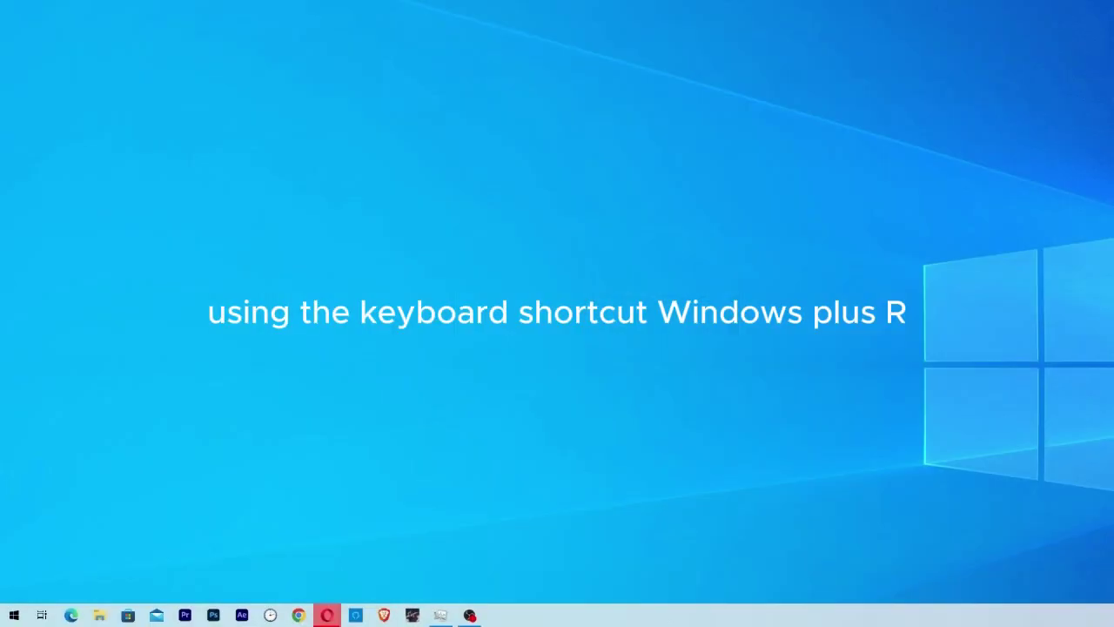
Open C:\Windows\Temp by running the 'temp' command from the Run dialog
{"action": "key", "text": "super+r"}
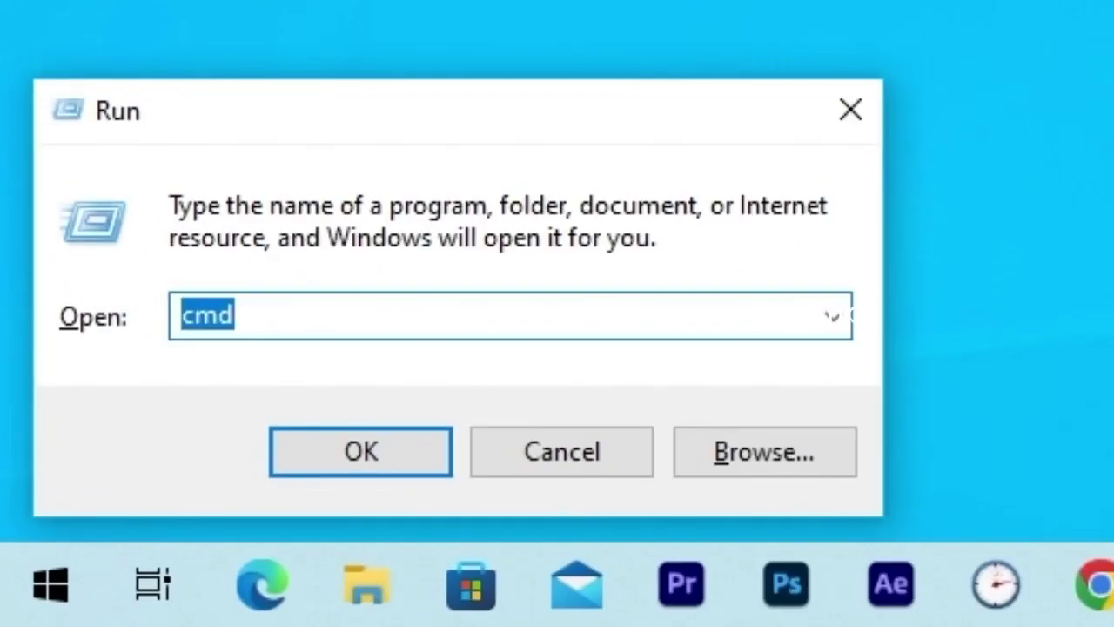
{"action": "type", "text": "temp"}
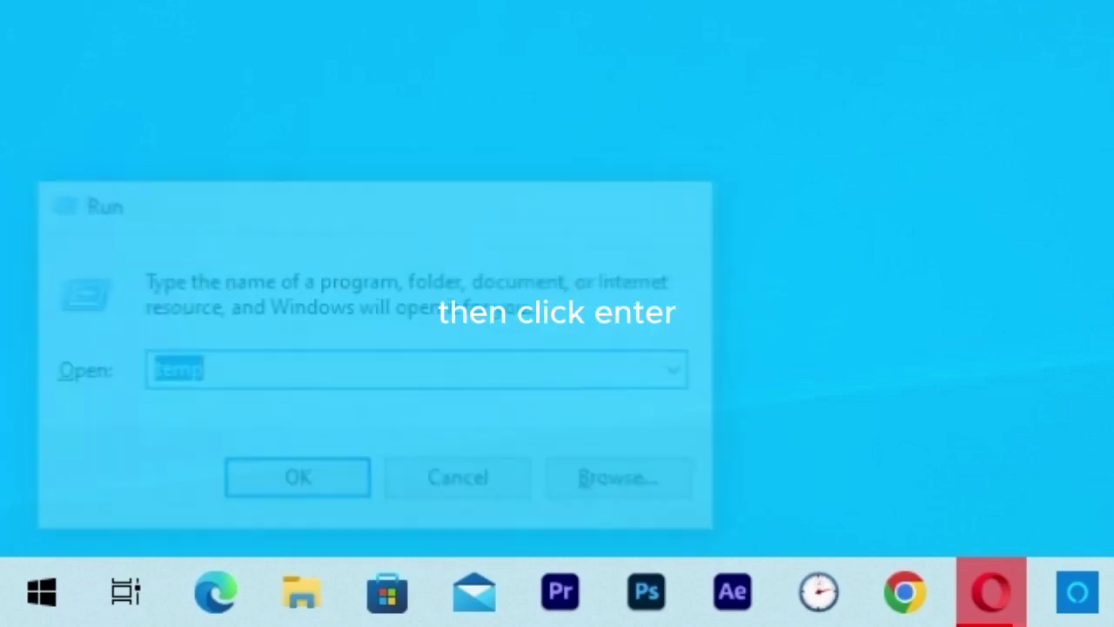
{"action": "key", "text": "Return"}
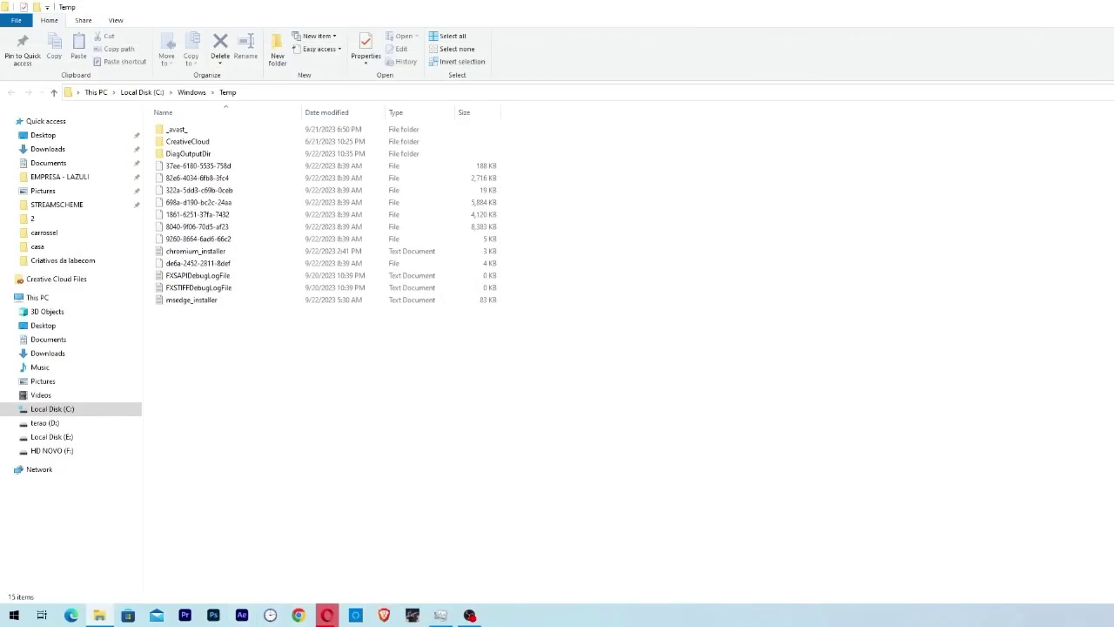
Select all 15 items in the Temp folder and permanently delete them
{"action": "key", "text": "ctrl+a"}
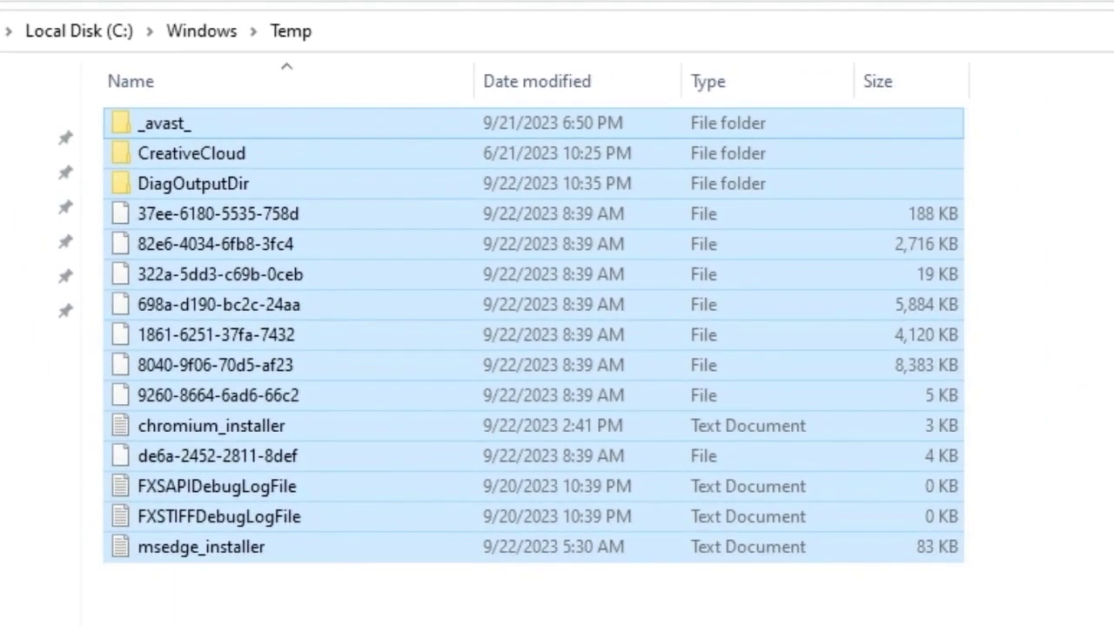
{"action": "key", "text": "shift+Delete"}
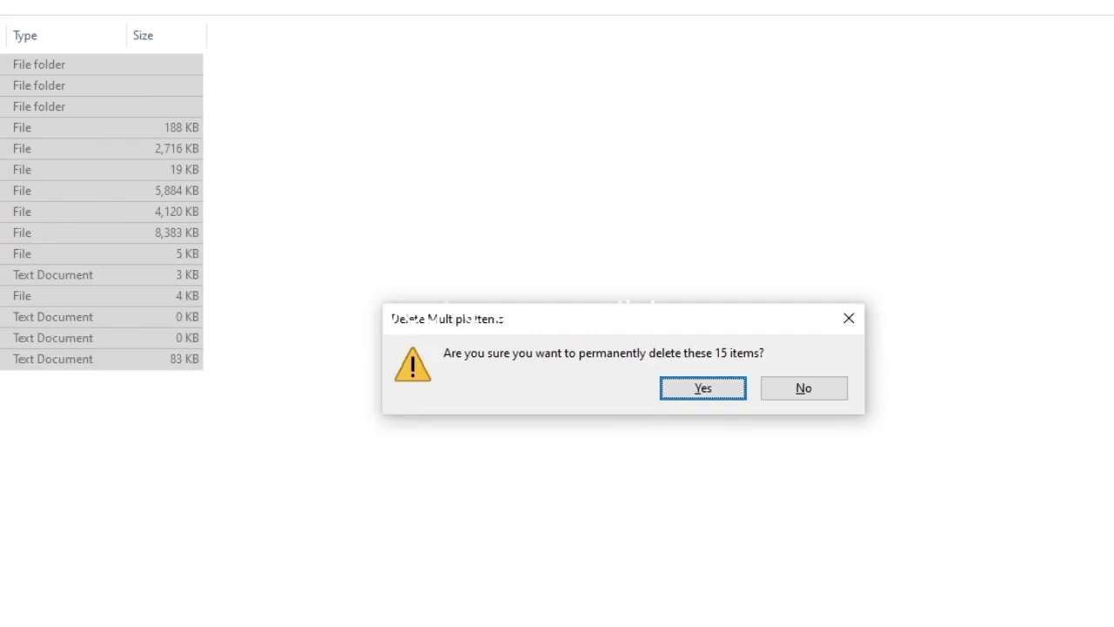
Confirm deleting the 15 Temp items, skipping all files still in use
{"action": "key", "text": "Return"}
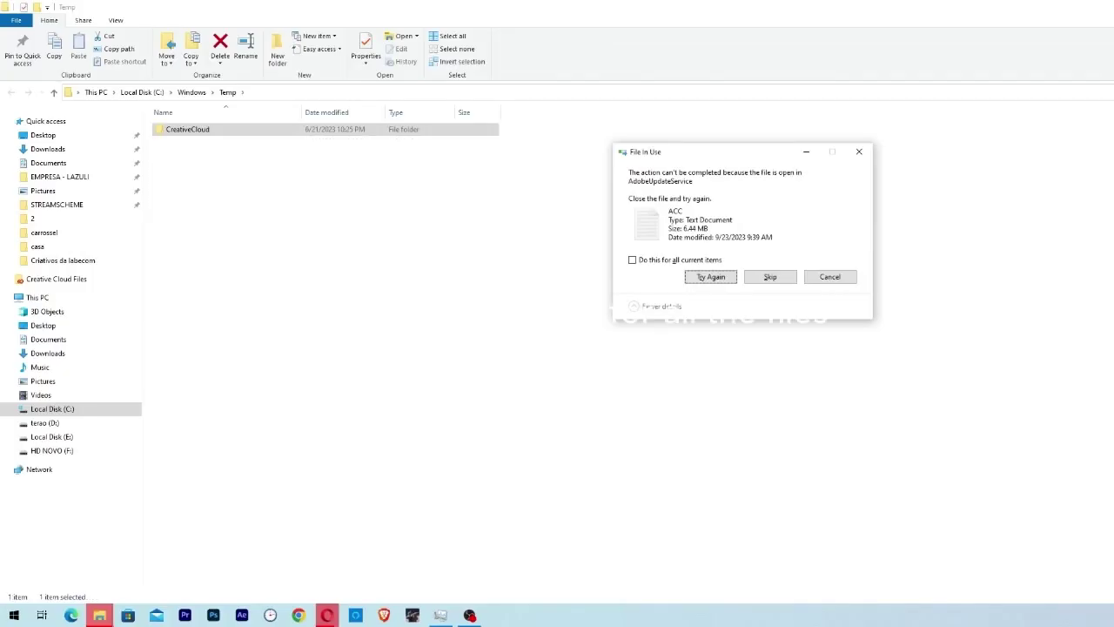
{"action": "key", "text": "shift+Tab"}
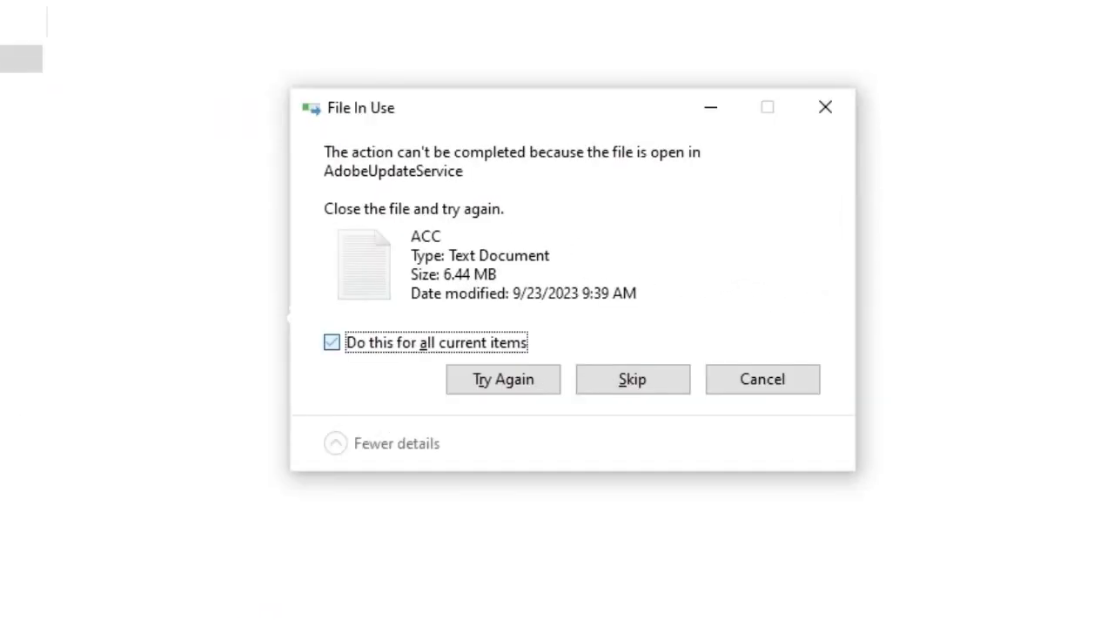
{"action": "key", "text": "space"}
{"action": "key", "text": "Tab"}
{"action": "key", "text": "Return"}
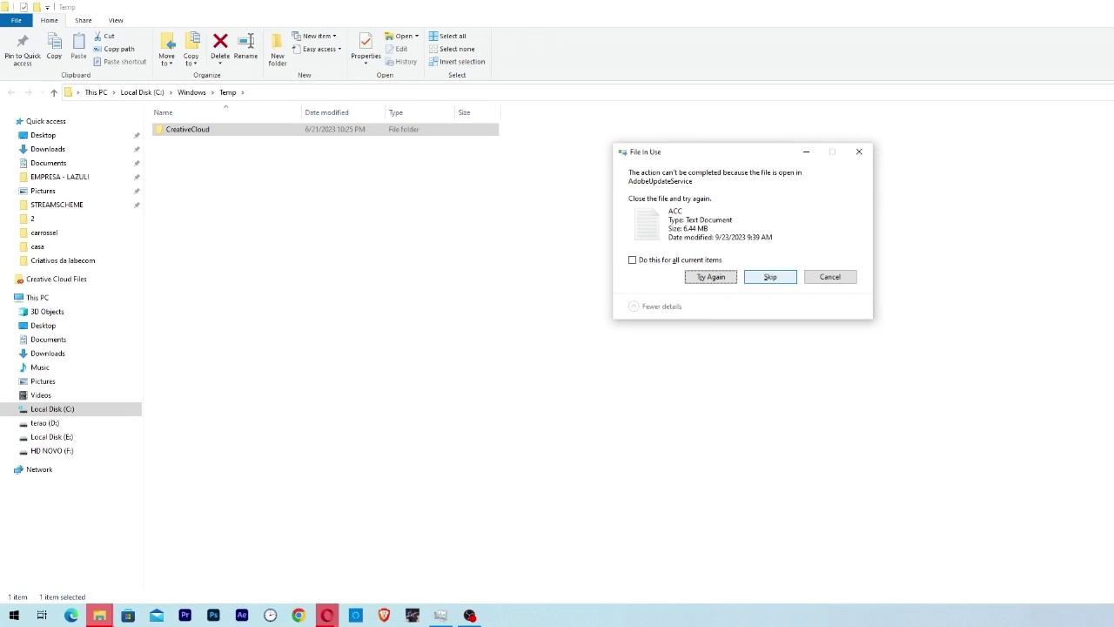
{"action": "left_click", "coordinate": [632, 259]}
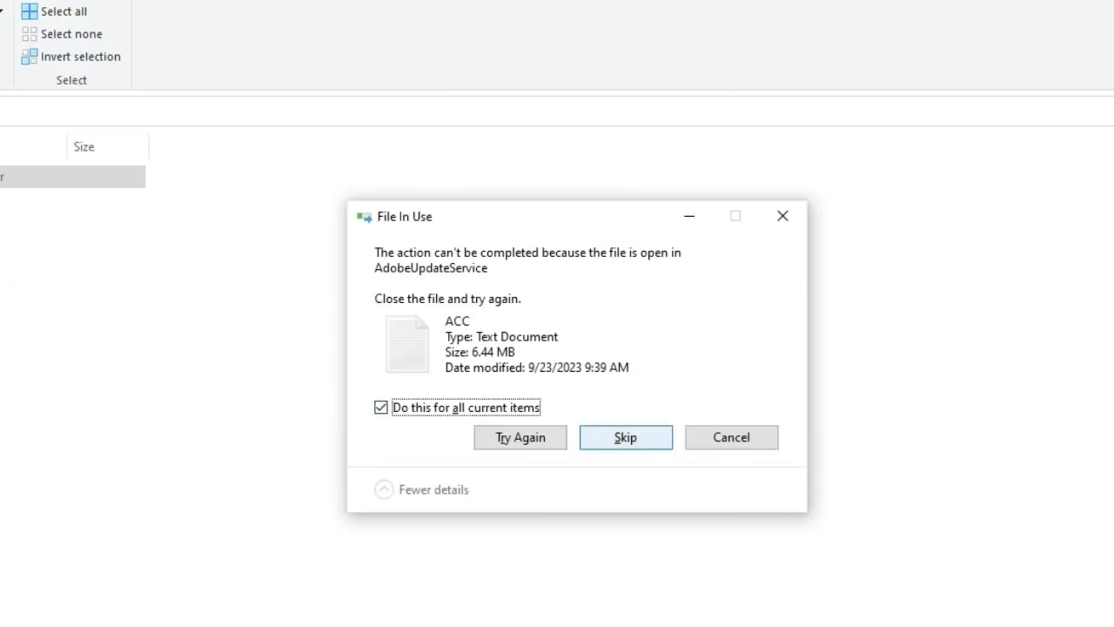
{"action": "left_click", "coordinate": [626, 437]}
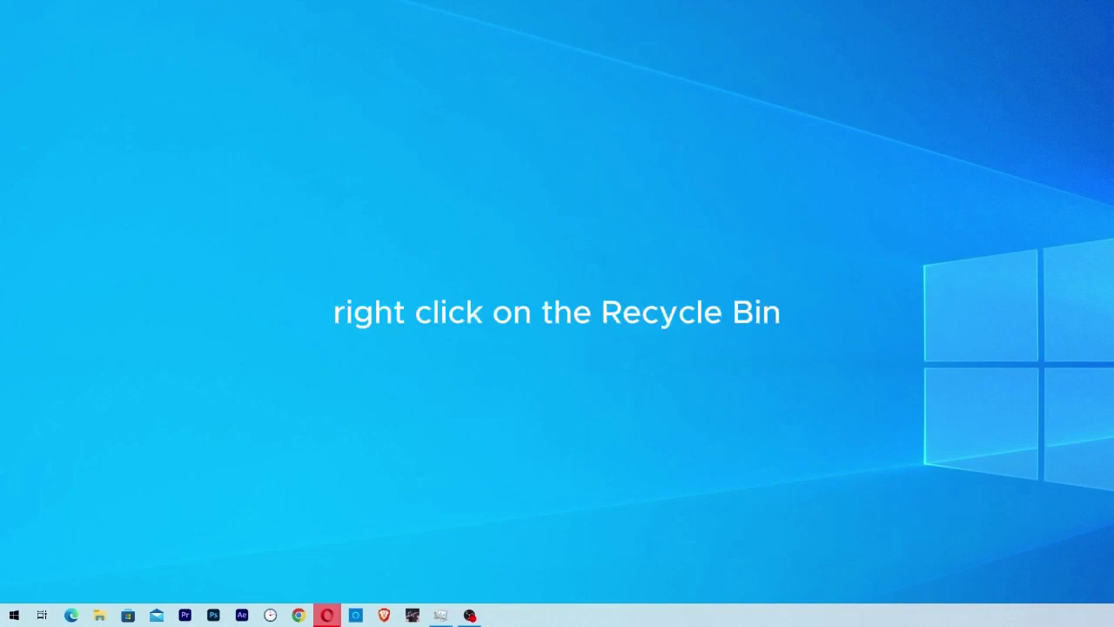
Empty the Recycle Bin from its desktop icon's context menu
{"action": "right_click", "coordinate": [104, 271]}
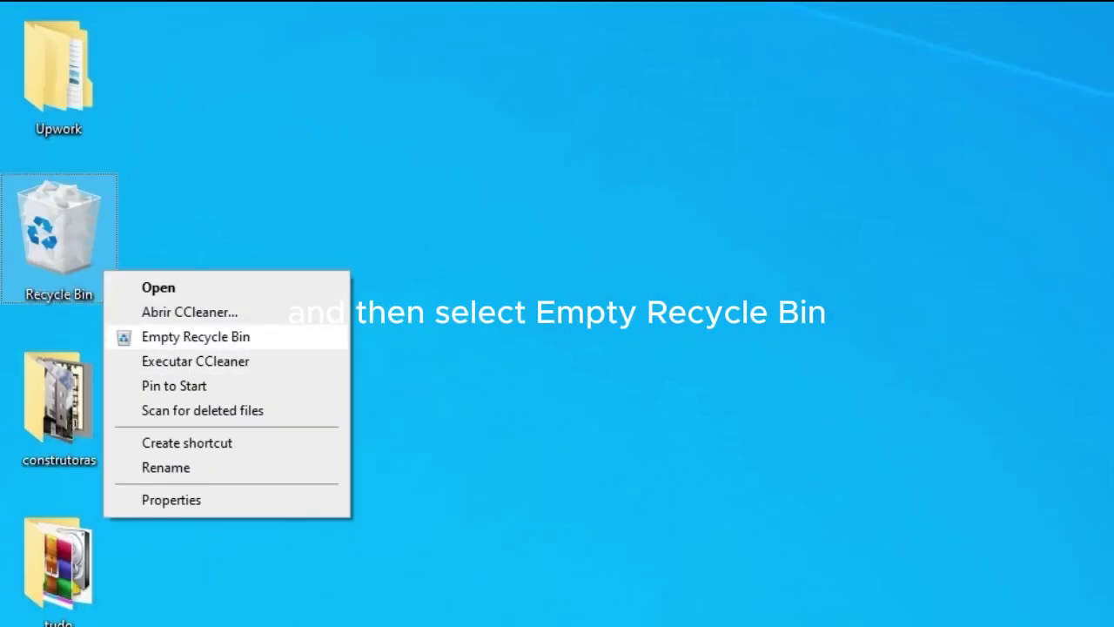
{"action": "left_click", "coordinate": [196, 336]}
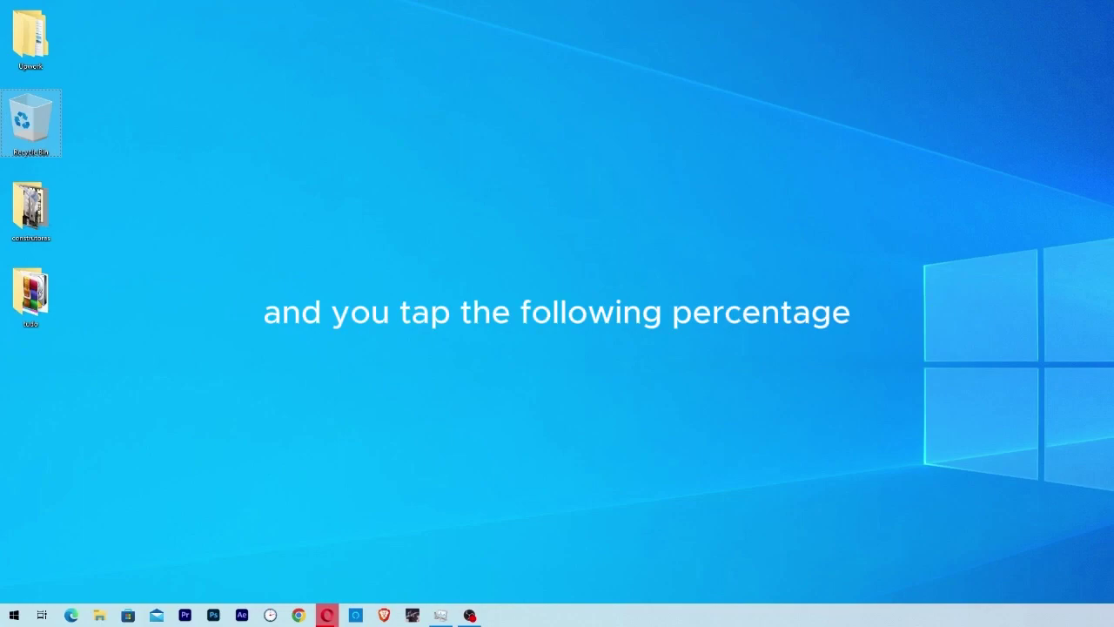
Open the user's AppData\Local\Temp folder by running '%temp%' from the Run dialog
{"action": "key", "text": "super+r"}
{"action": "type", "text": "%temp"}
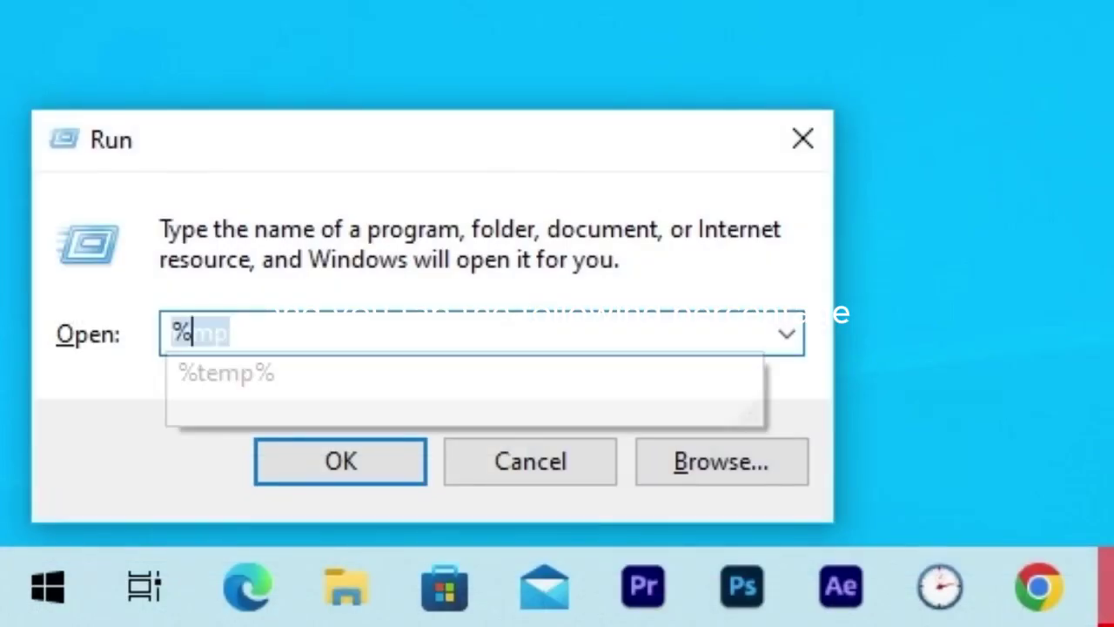
{"action": "type", "text": "%"}
{"action": "key", "text": "Return"}
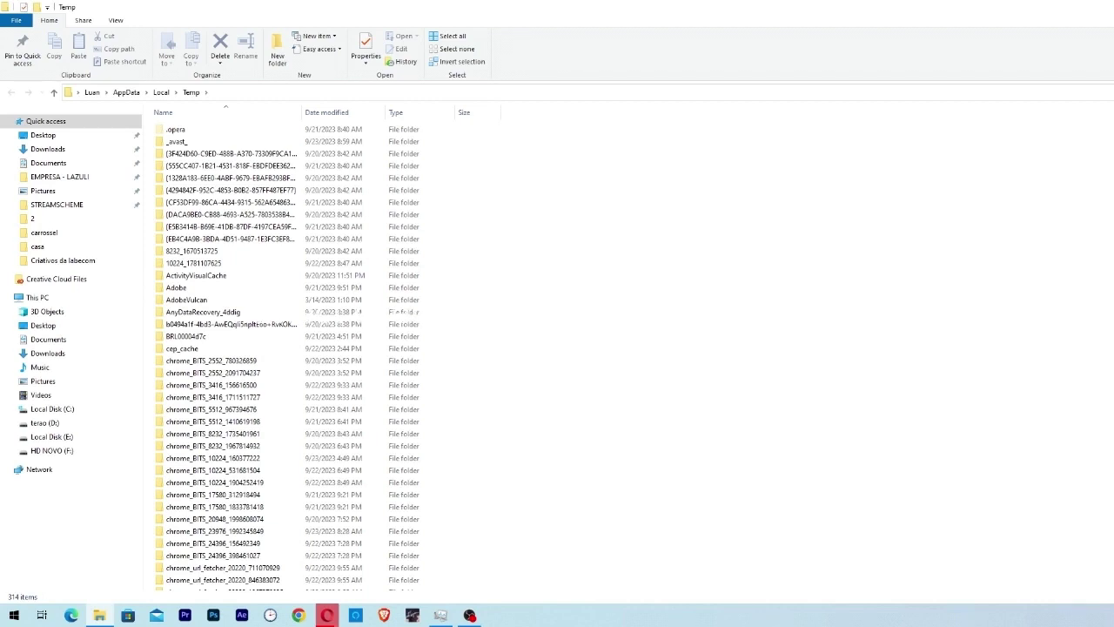
Select all 314 items in the user's Temp folder
{"action": "key", "text": "ctrl+a"}
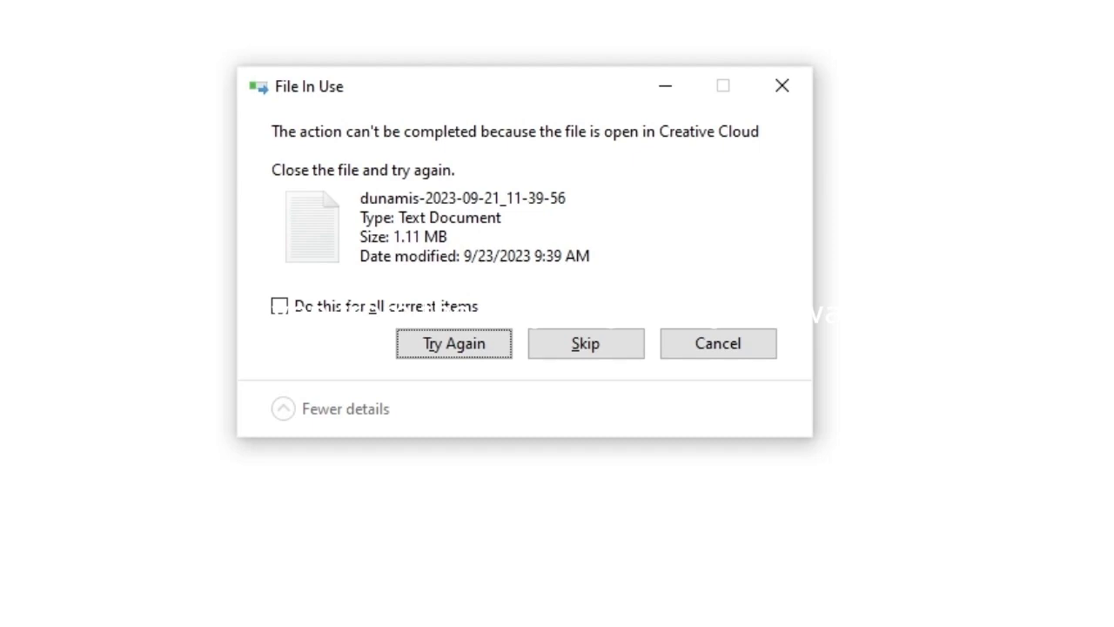
Skip all files still open in Creative Cloud, applying the choice to all items
{"action": "key", "text": "alt+a"}
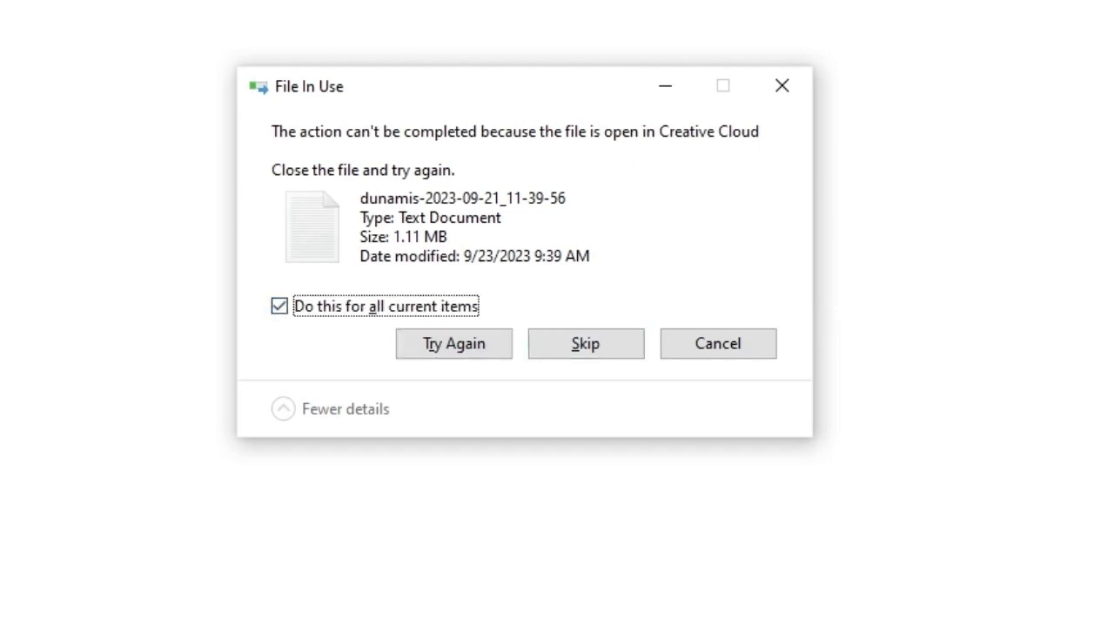
{"action": "key", "text": "alt+t"}
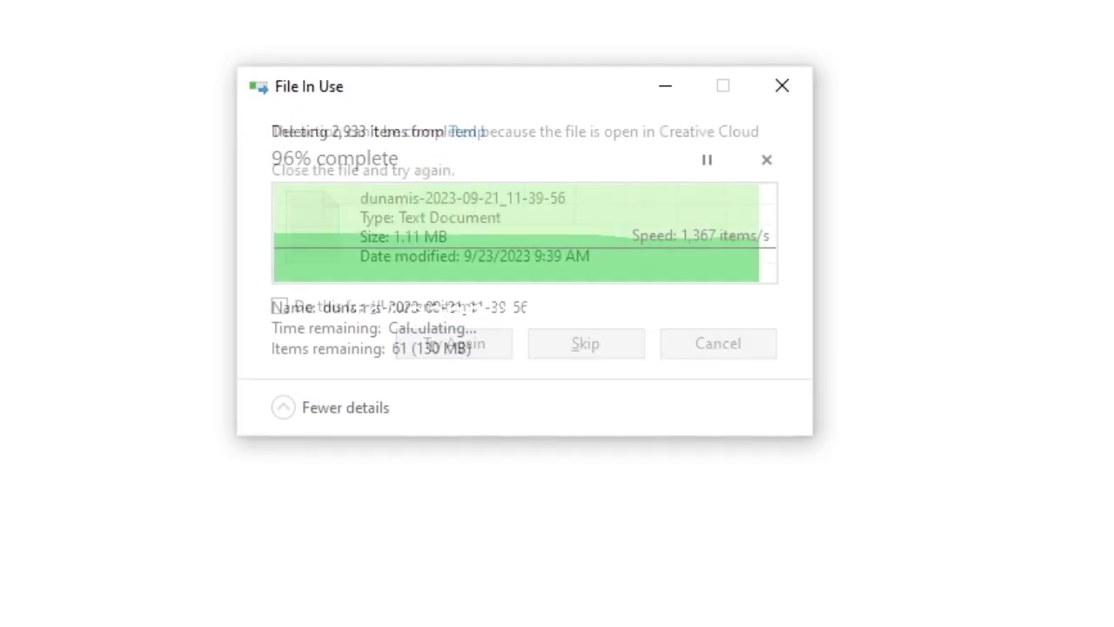
{"action": "key", "text": "alt+a"}
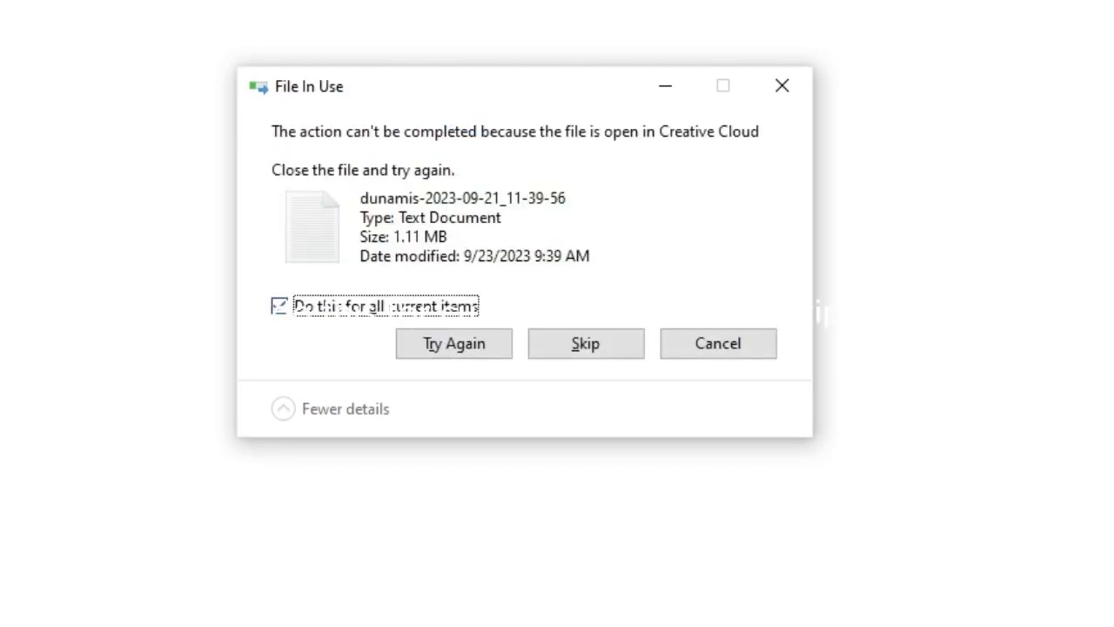
{"action": "key", "text": "alt+s"}
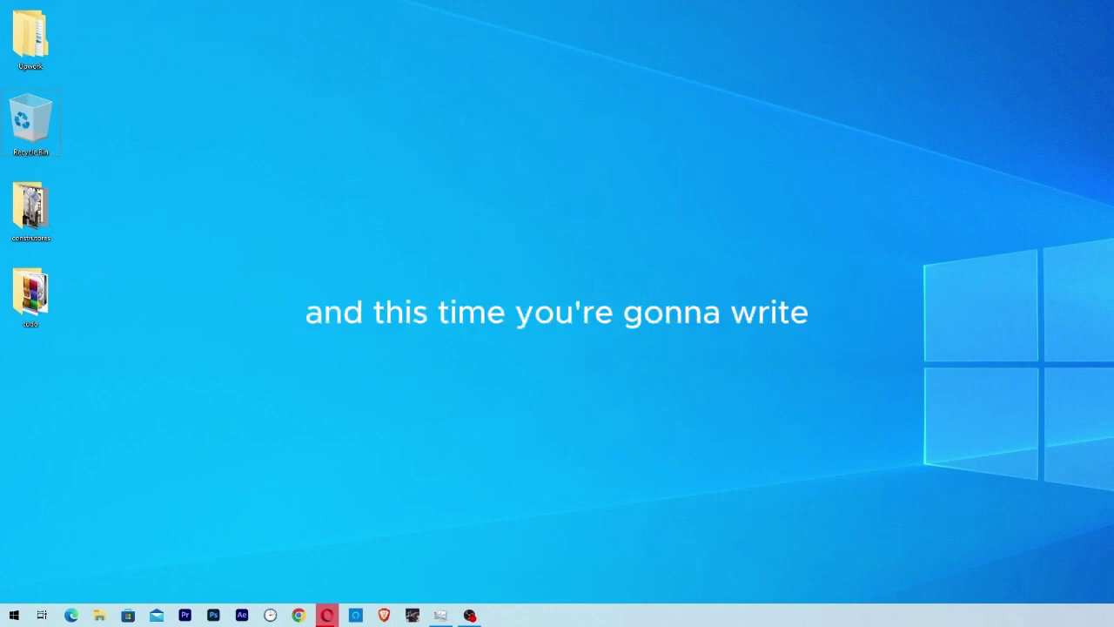
Open C:\Windows\Prefetch by running the prefetch command from the Run dialog
{"action": "key", "text": "super+r"}
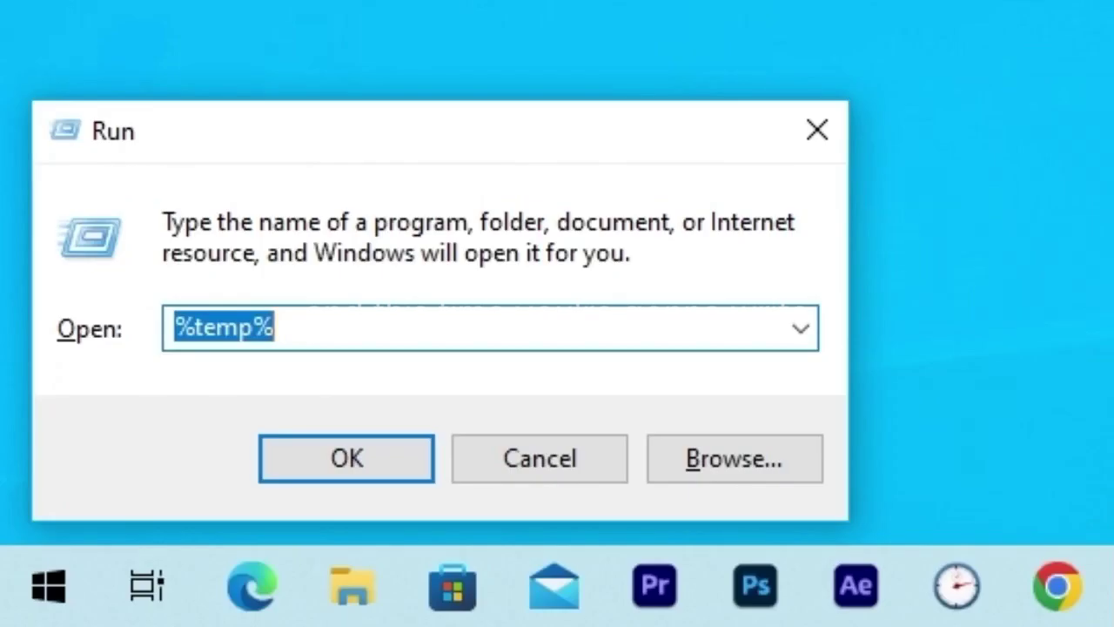
{"action": "type", "text": "preft"}
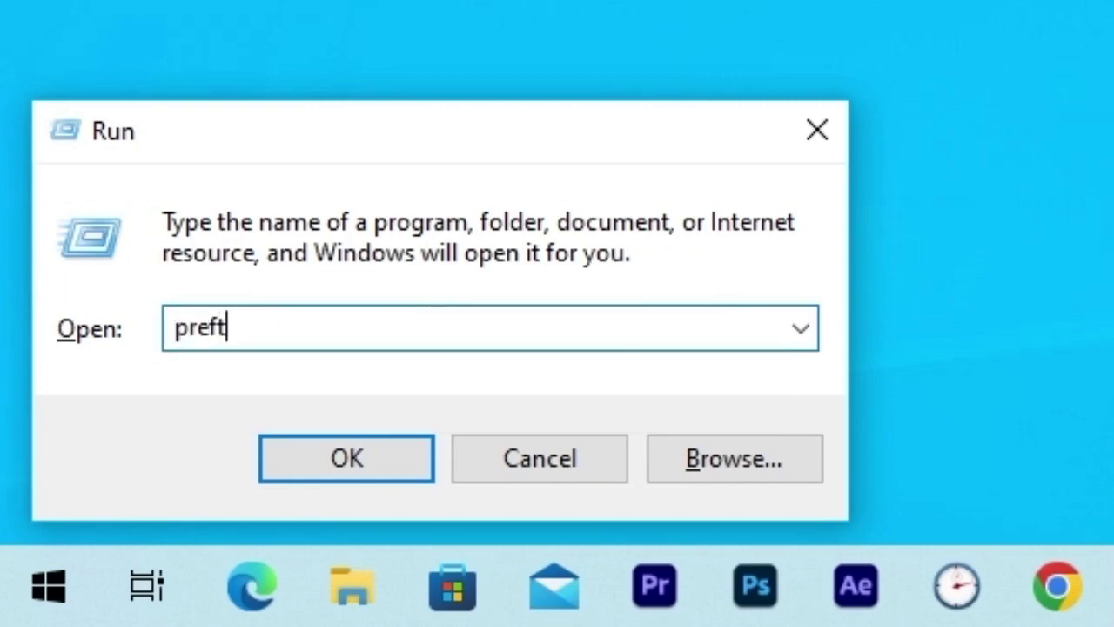
{"action": "type", "text": "tch"}
{"action": "key", "text": "Return"}
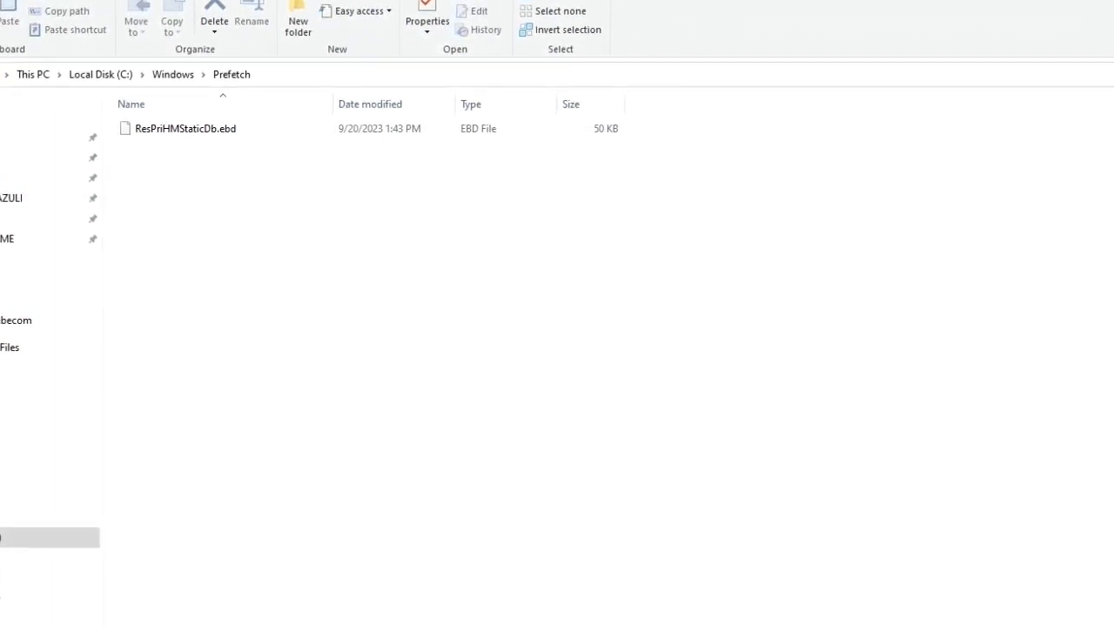
Permanently delete ResPriHMStaticDb.ebd from the Prefetch folder
{"action": "left_click", "coordinate": [185, 128]}
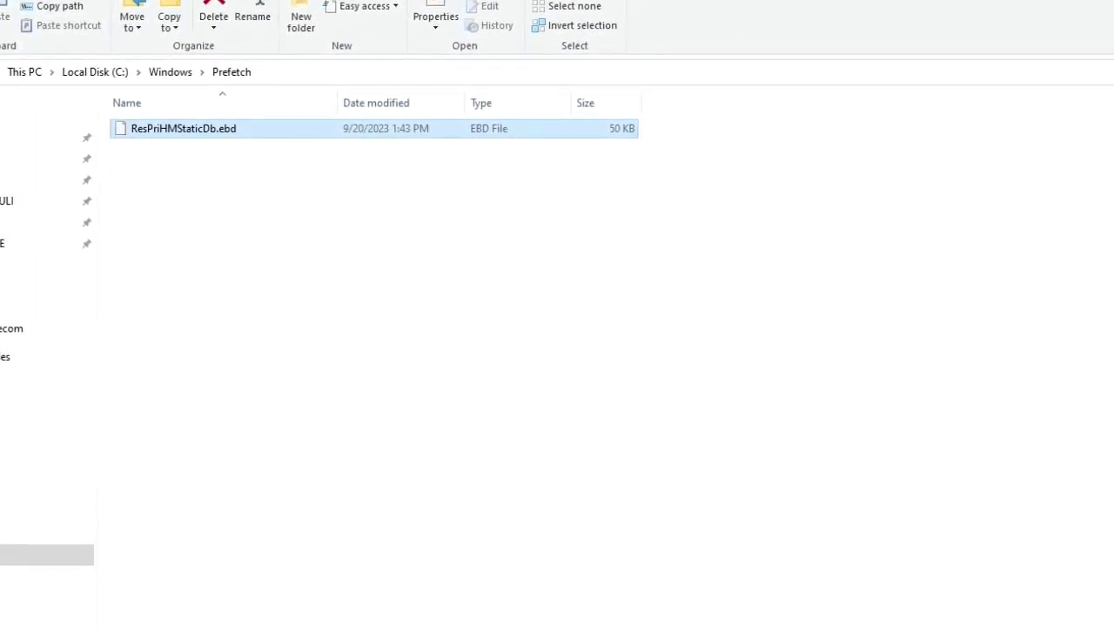
{"action": "key", "text": "shift+Delete"}
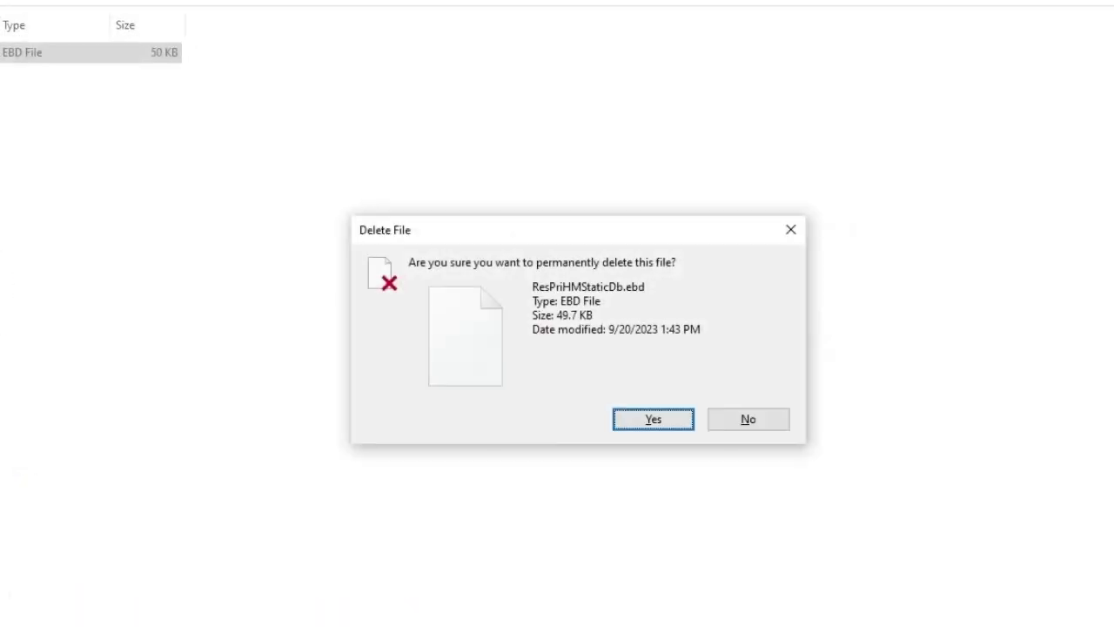
{"action": "key", "text": "Return"}
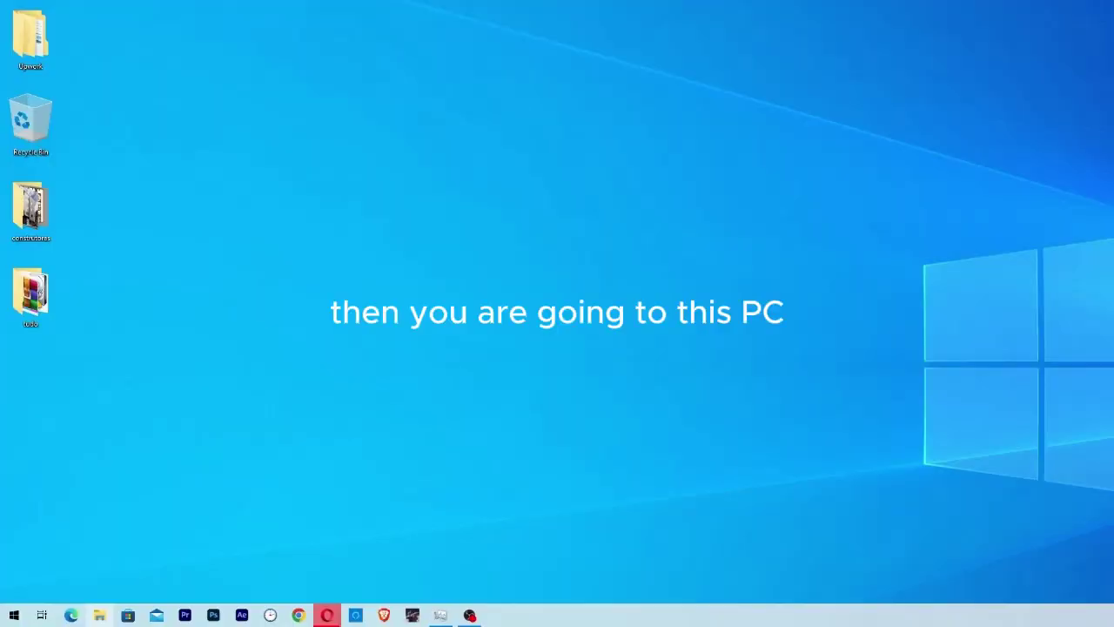
Open Local Disk (C:) Properties from This PC, showing 54.4 GB free of 238 GB
{"action": "left_click", "coordinate": [100, 615]}
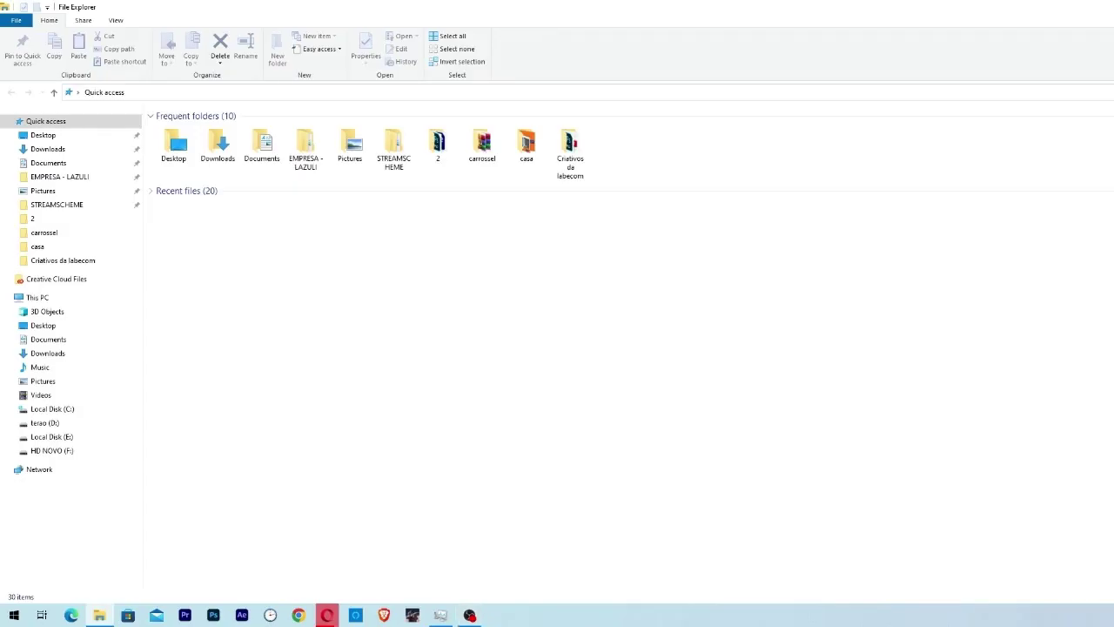
{"action": "left_click", "coordinate": [38, 297]}
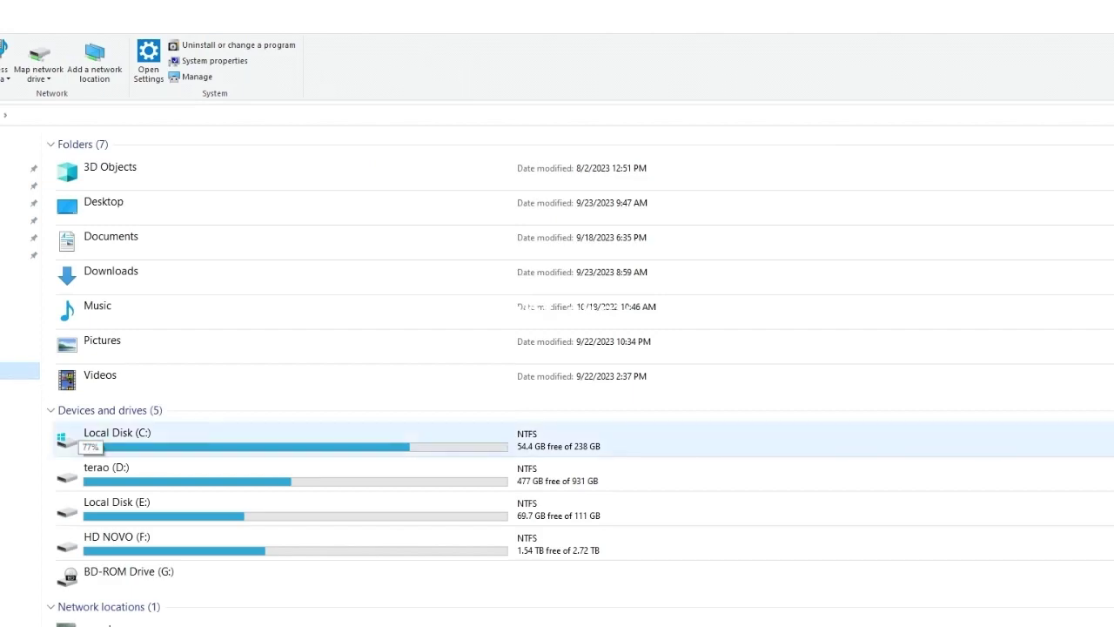
{"action": "right_click", "coordinate": [88, 441]}
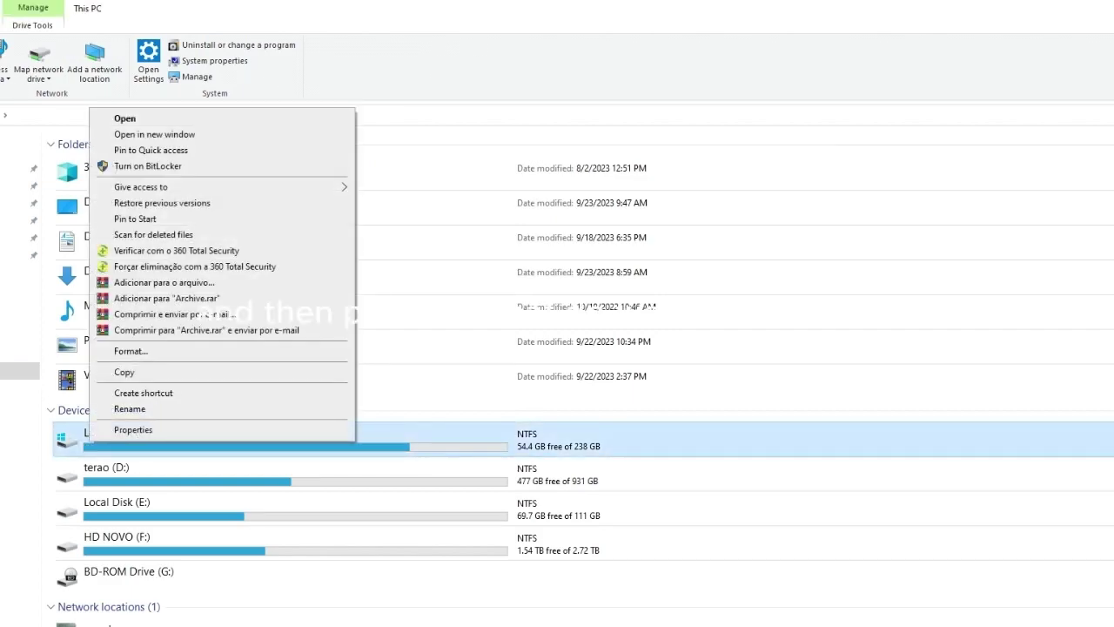
{"action": "left_click", "coordinate": [133, 429]}
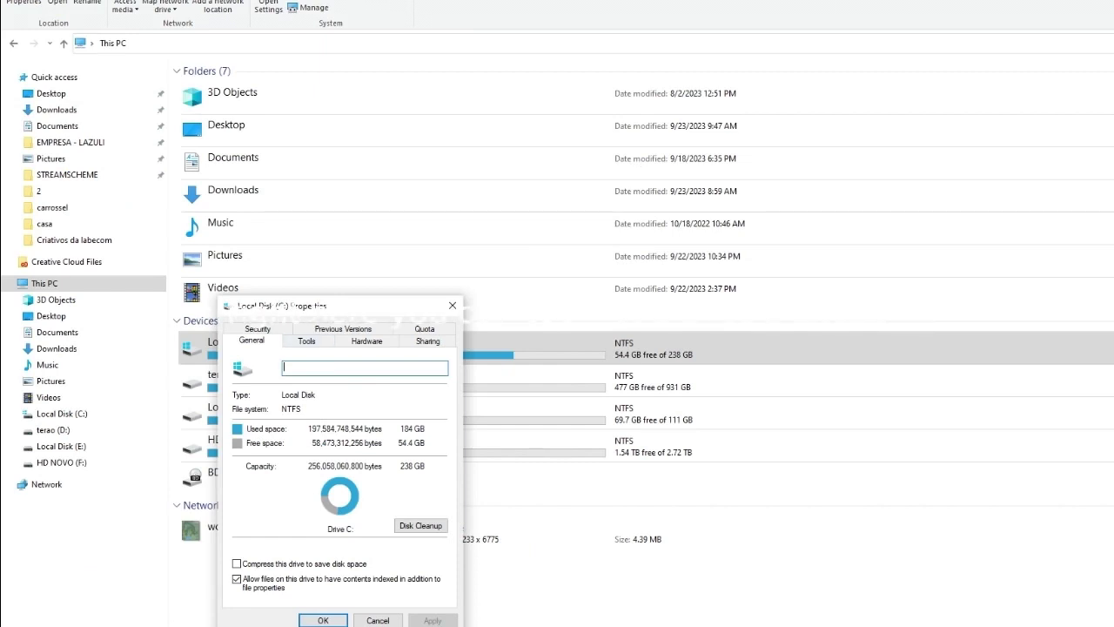
{"action": "key", "text": "Tab"}
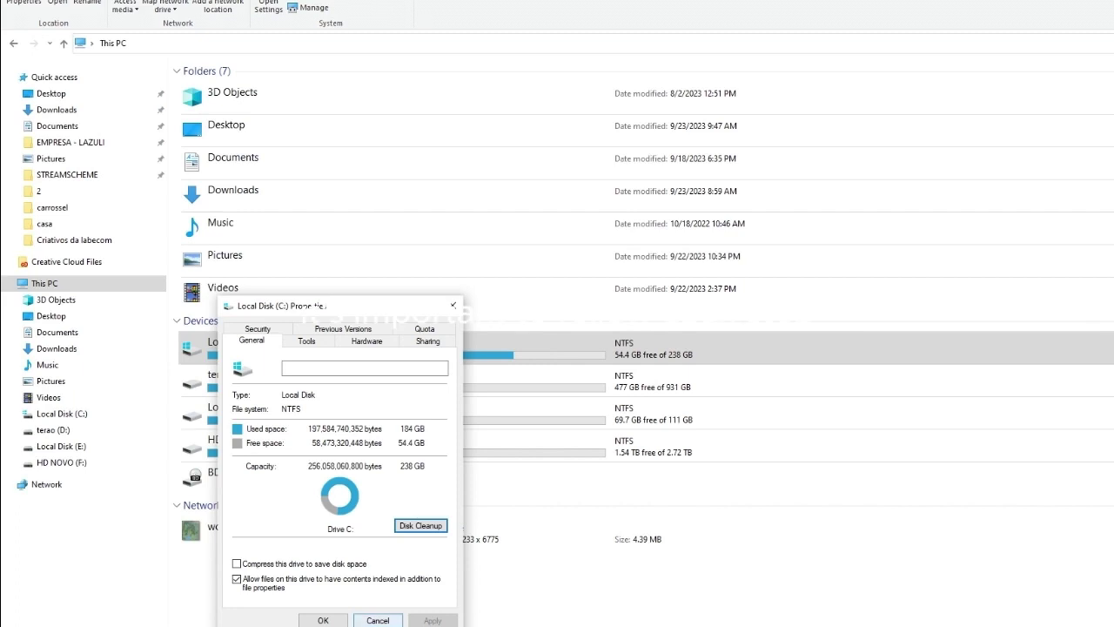
Run Disk Cleanup on C:, permanently delete the selected files, and close Local Disk (C:) Properties
{"action": "key", "text": "Escape"}
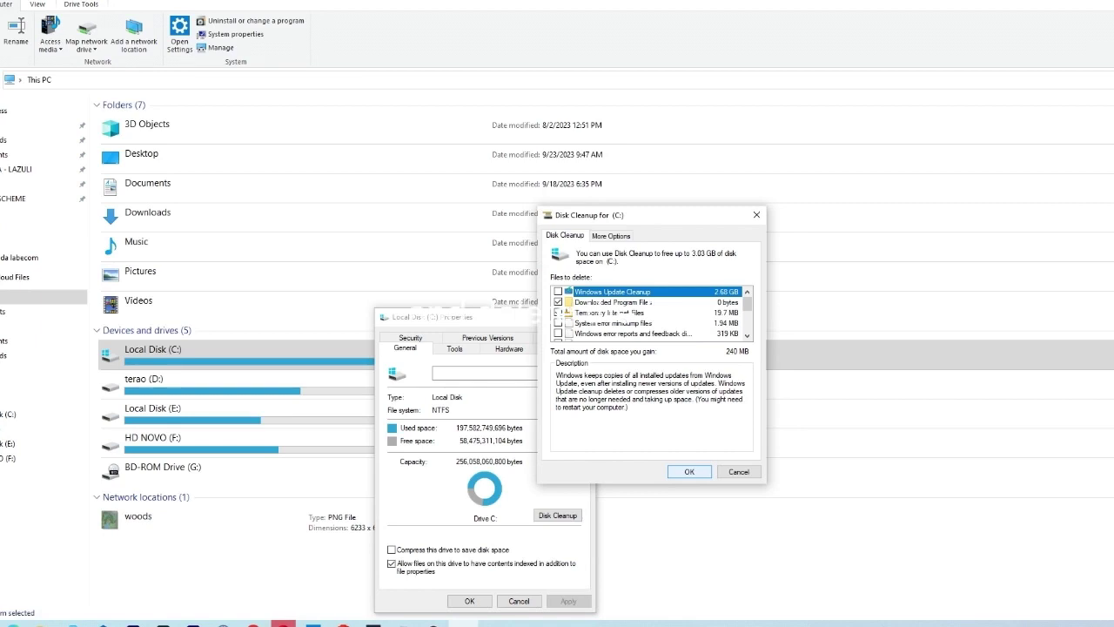
{"action": "key", "text": "Return"}
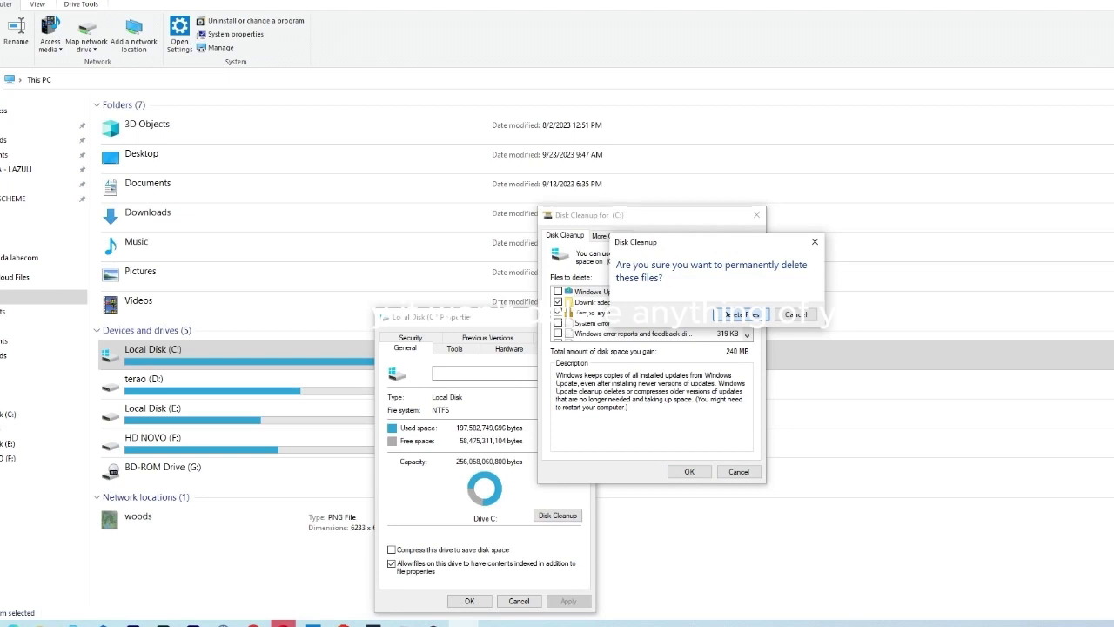
{"action": "key", "text": "Return"}
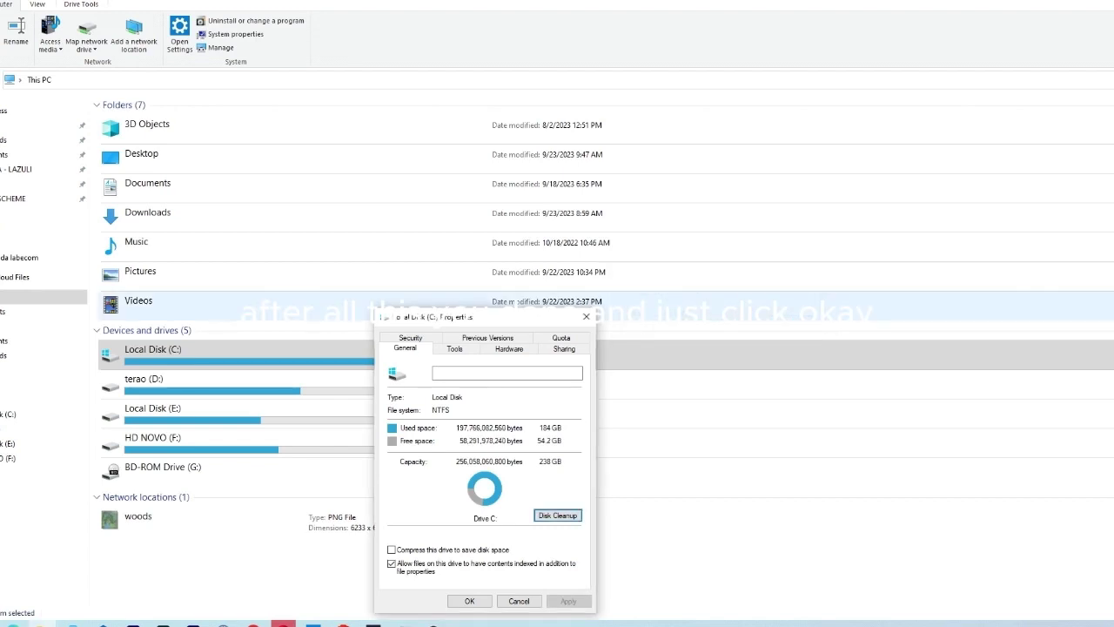
{"action": "left_click", "coordinate": [469, 600]}
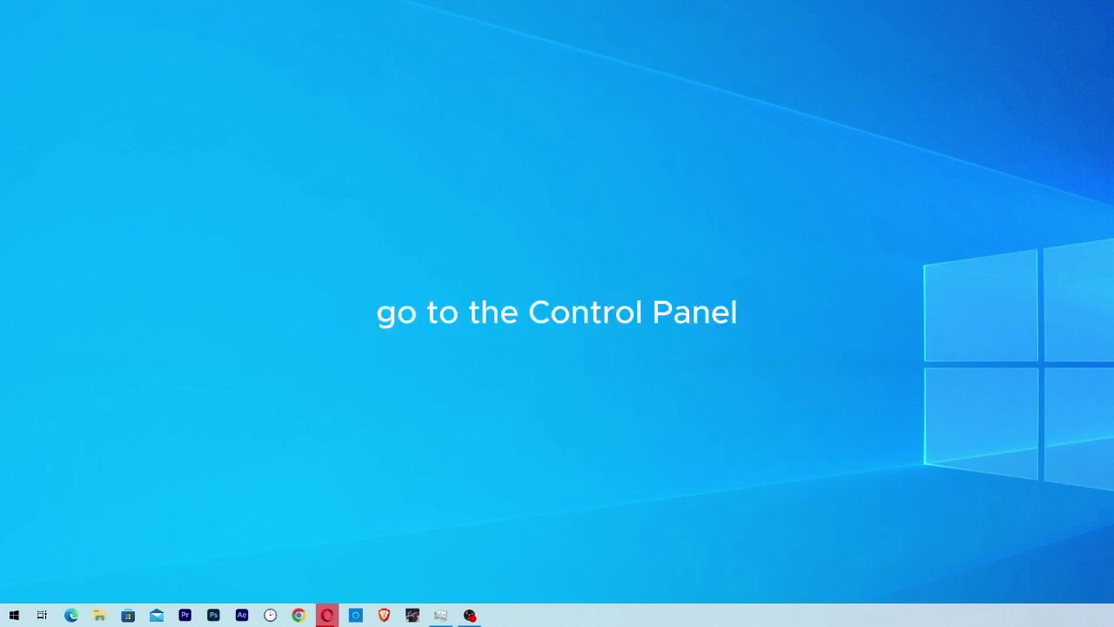
Search the Start menu for 'panel' and launch Control Panel
{"action": "key", "text": "super"}
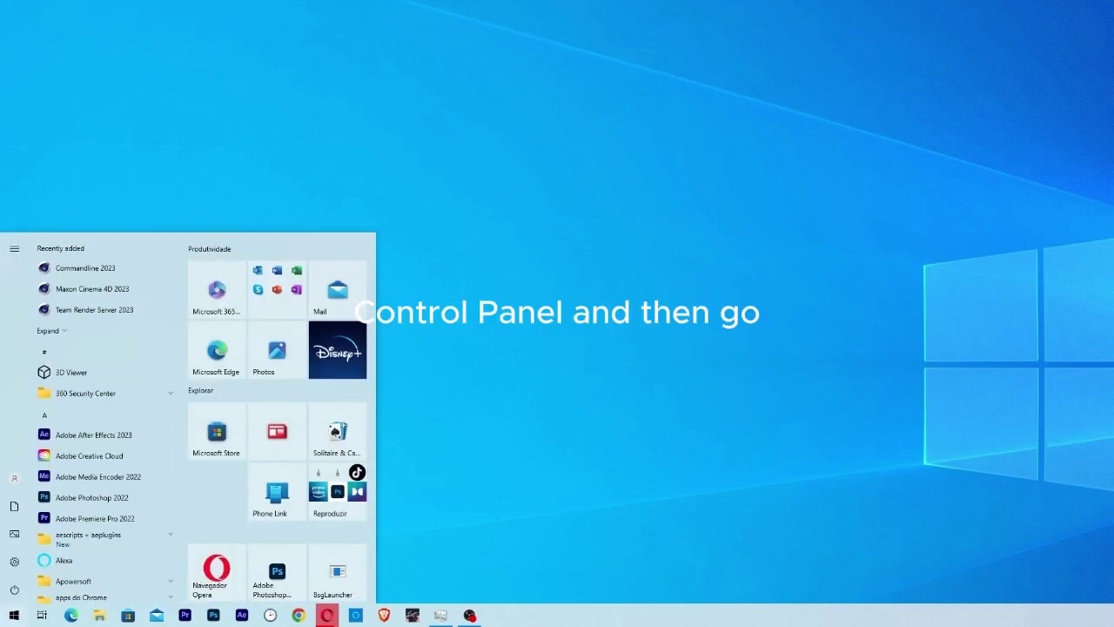
{"action": "type", "text": "panel"}
{"action": "key", "text": "Return"}
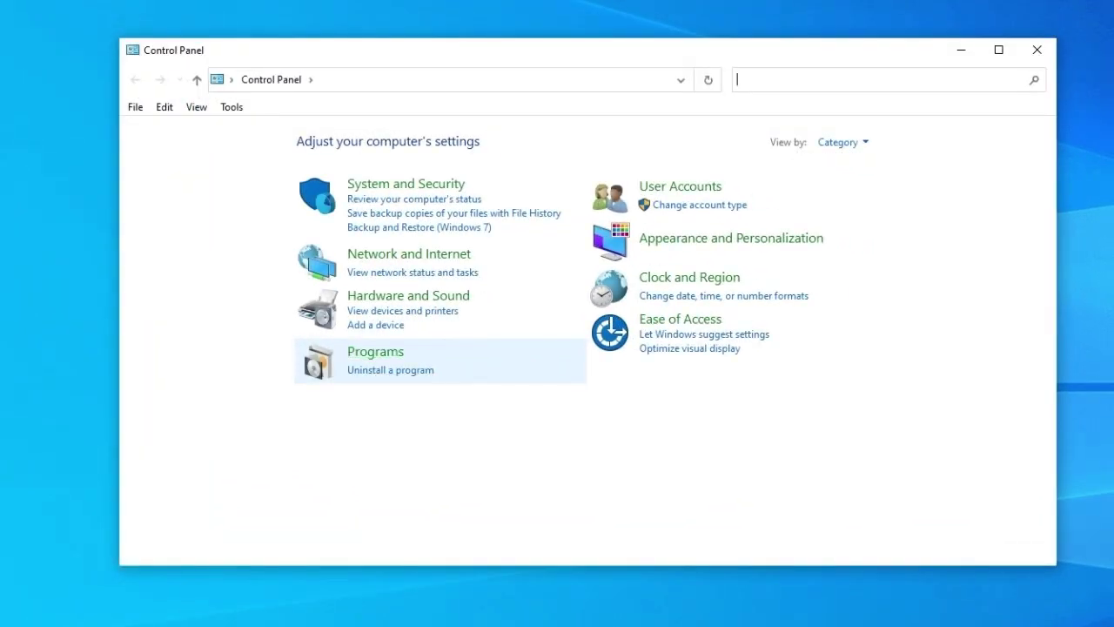
In Uninstall a program, find Logitech G HUB and choose Uninstall for it
{"action": "left_click", "coordinate": [390, 370]}
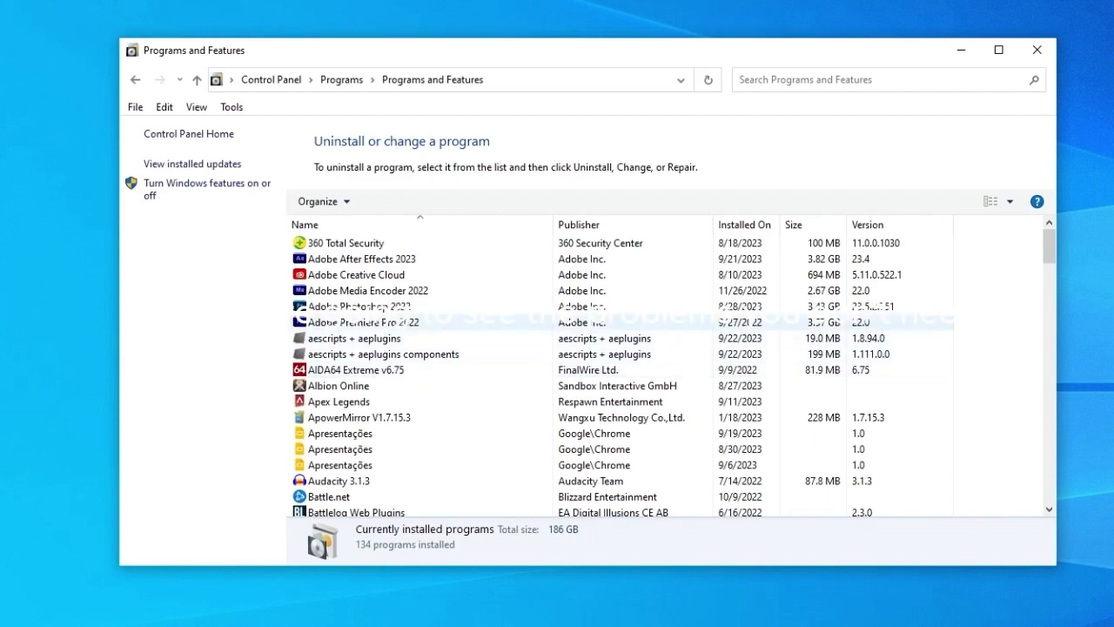
{"action": "scroll", "coordinate": [566, 369], "scroll_direction": "down", "scroll_amount": 8}
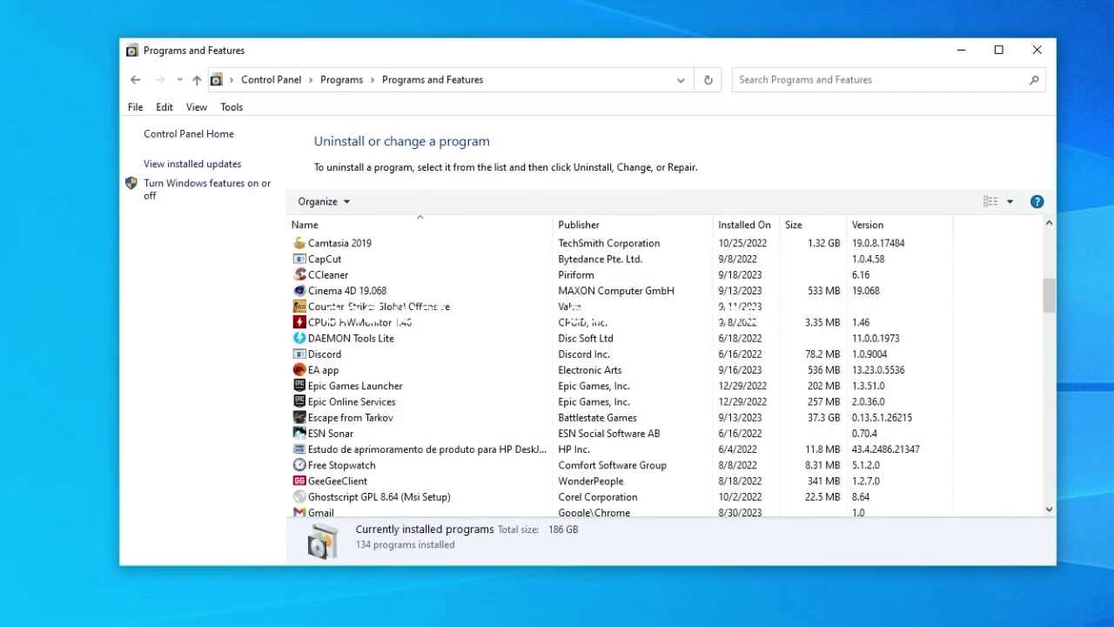
{"action": "scroll", "coordinate": [610, 366], "scroll_direction": "down", "scroll_amount": 10}
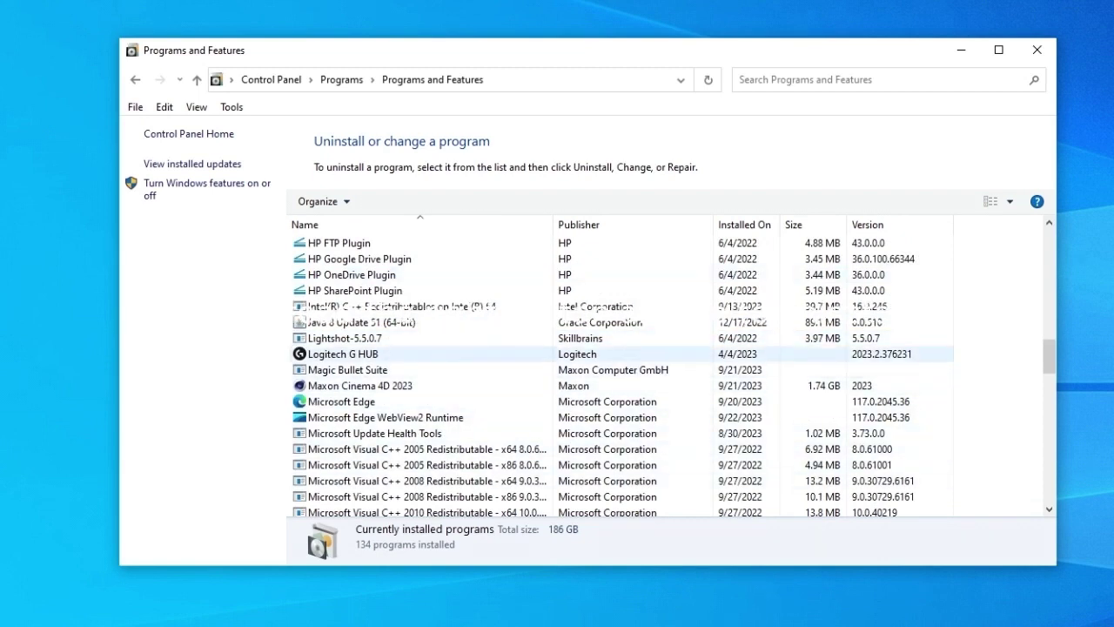
{"action": "right_click", "coordinate": [344, 357]}
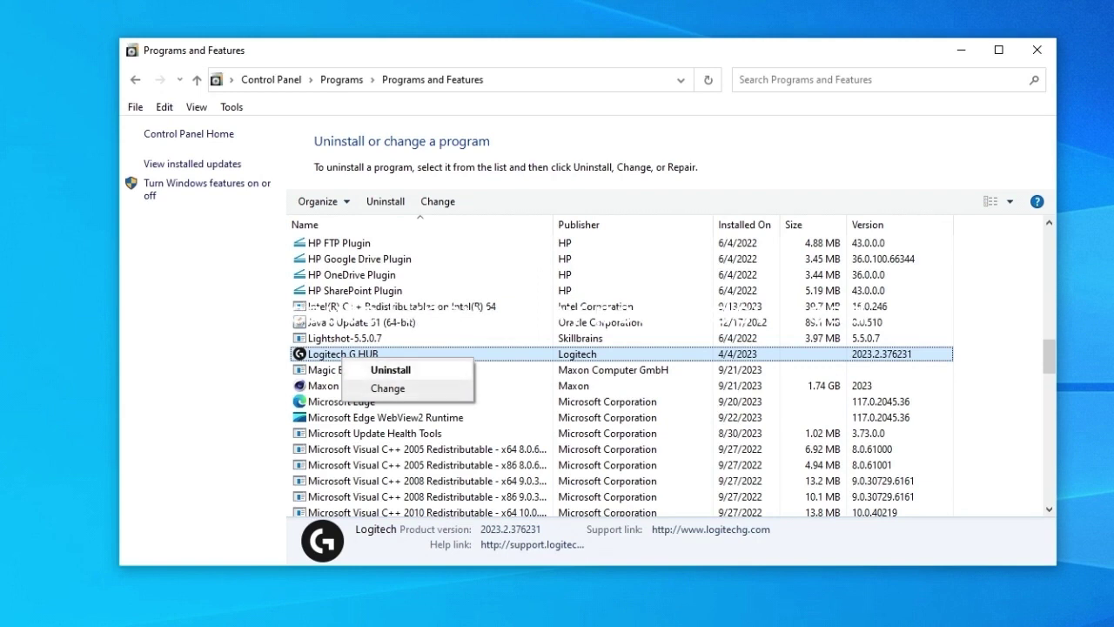
{"action": "left_click", "coordinate": [391, 369]}
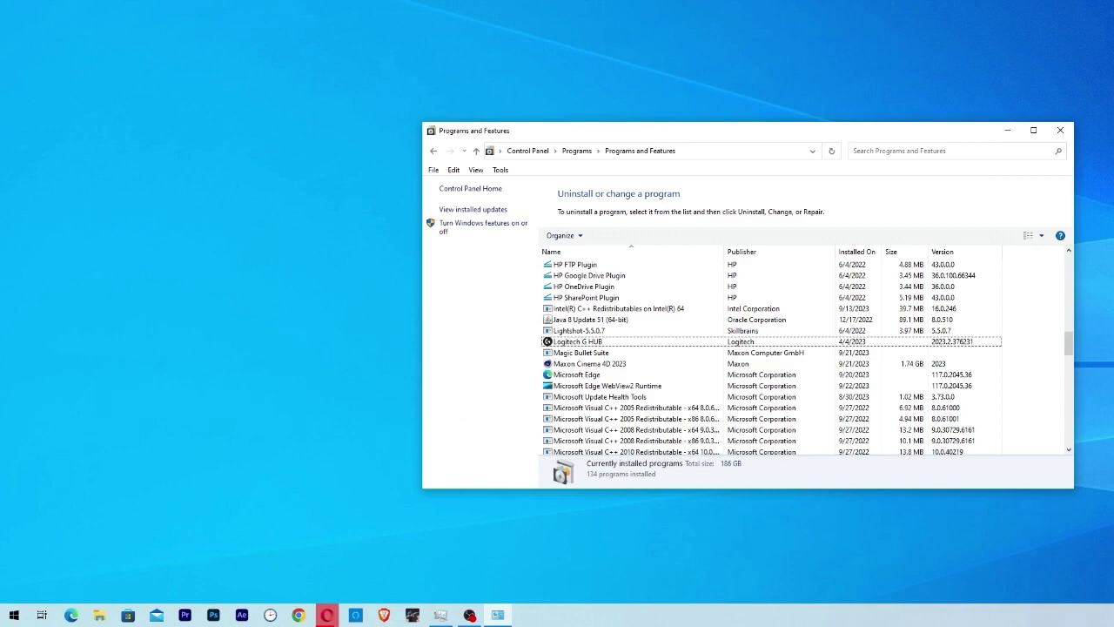
Move the Programs and Features window aside by its title bar
{"action": "left_click_drag", "start_coordinate": [840, 135], "coordinate": [705, 127]}
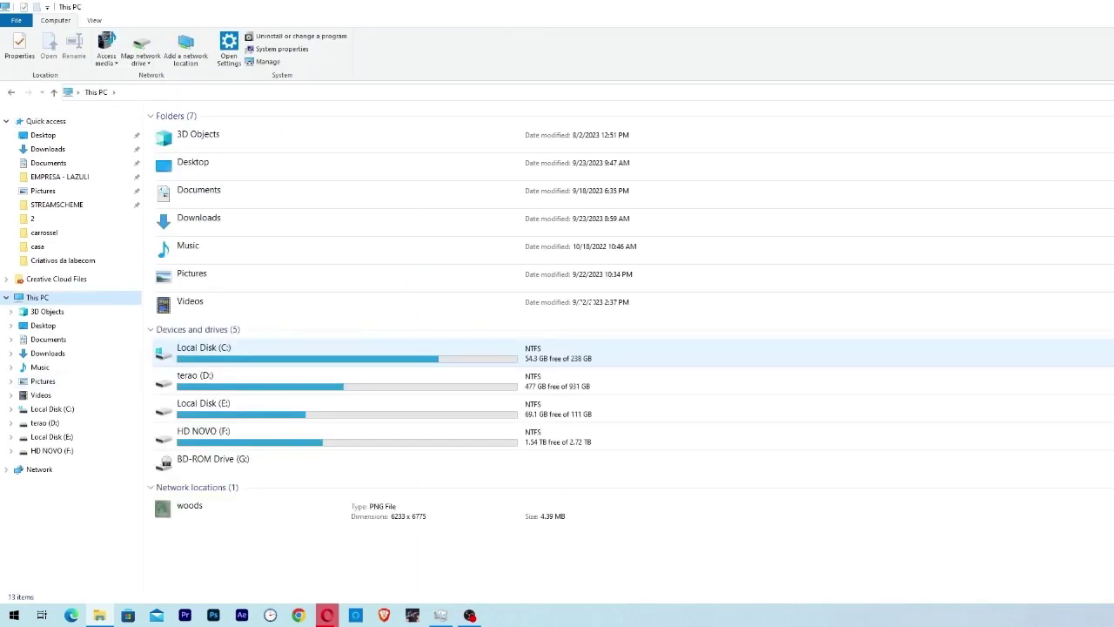
Open Local Disk (C:) Properties on the Tools tab
{"action": "right_click", "coordinate": [217, 348]}
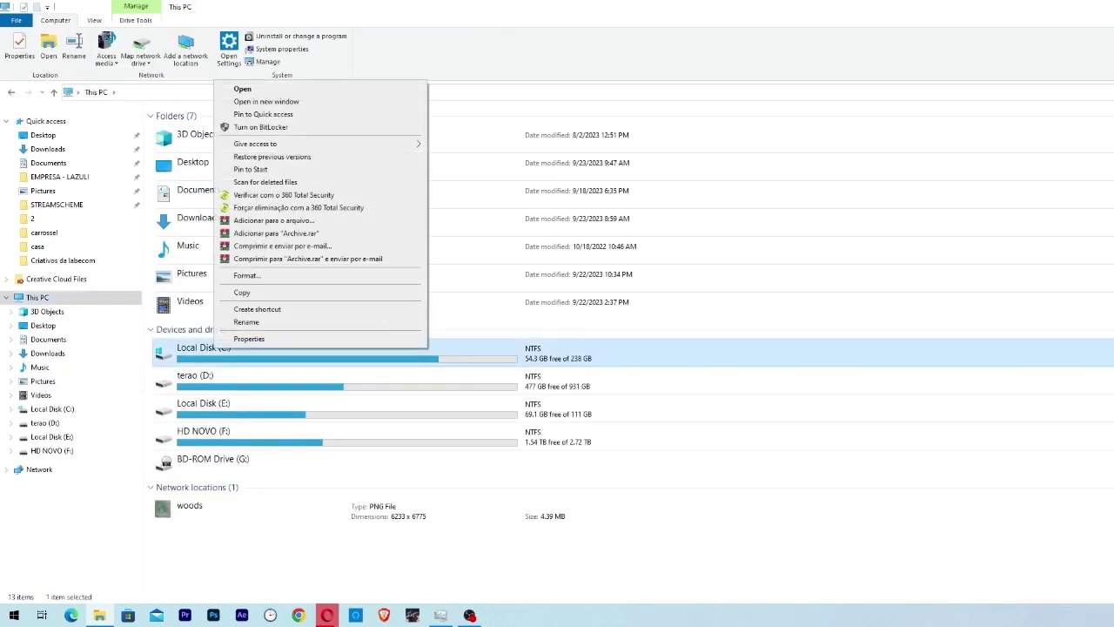
{"action": "left_click", "coordinate": [249, 339]}
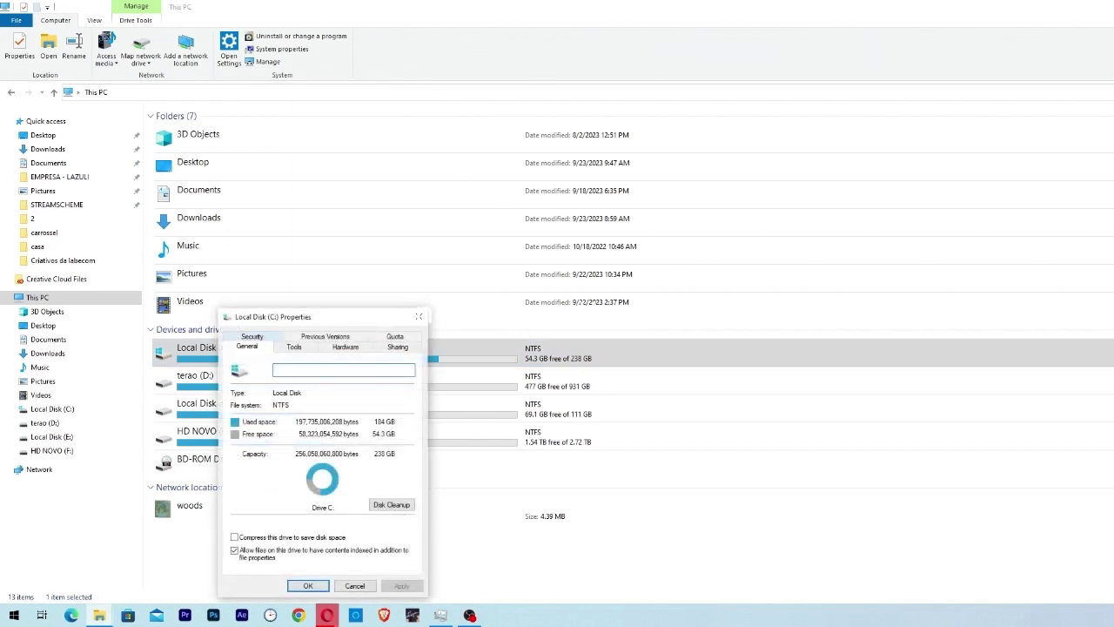
{"action": "left_click", "coordinate": [294, 347]}
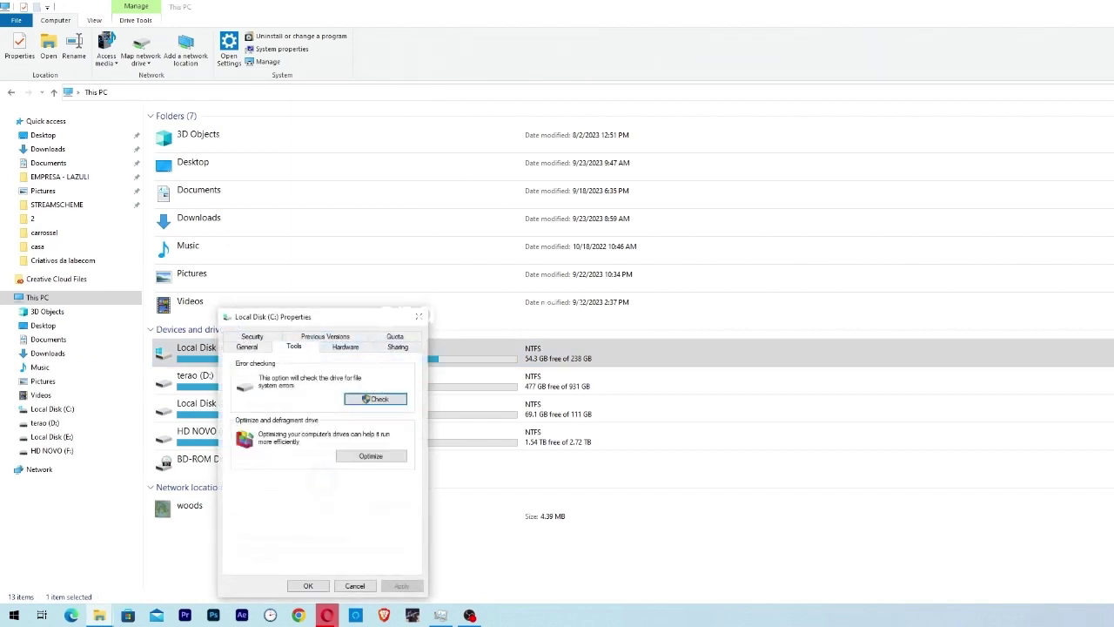
Open Optimize Drives from the Optimize and defragment drive section
{"action": "left_click", "coordinate": [371, 456]}
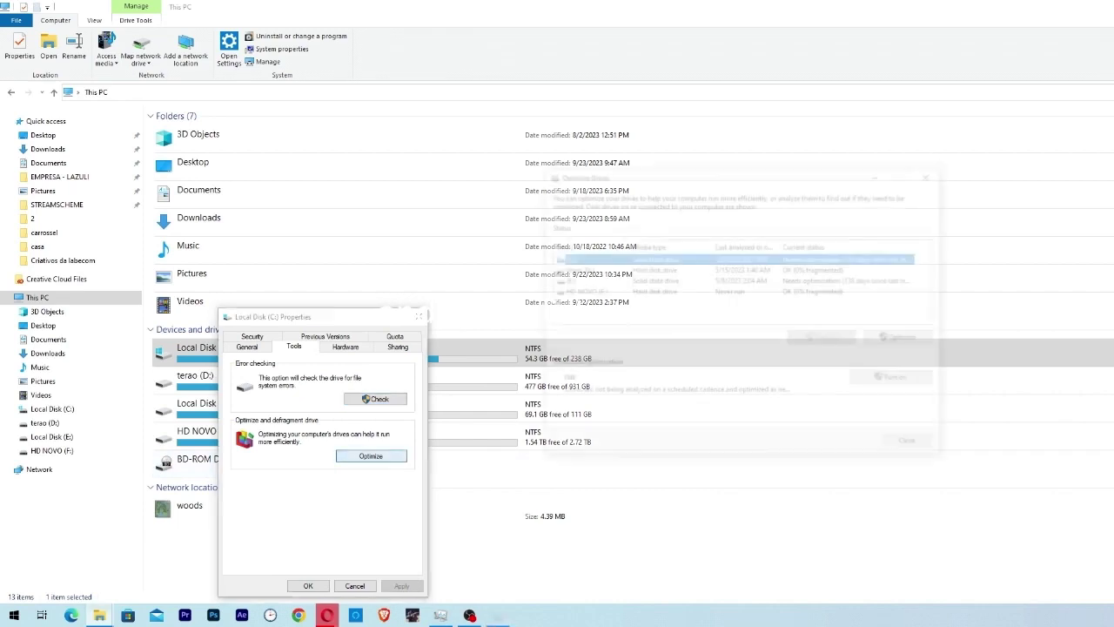